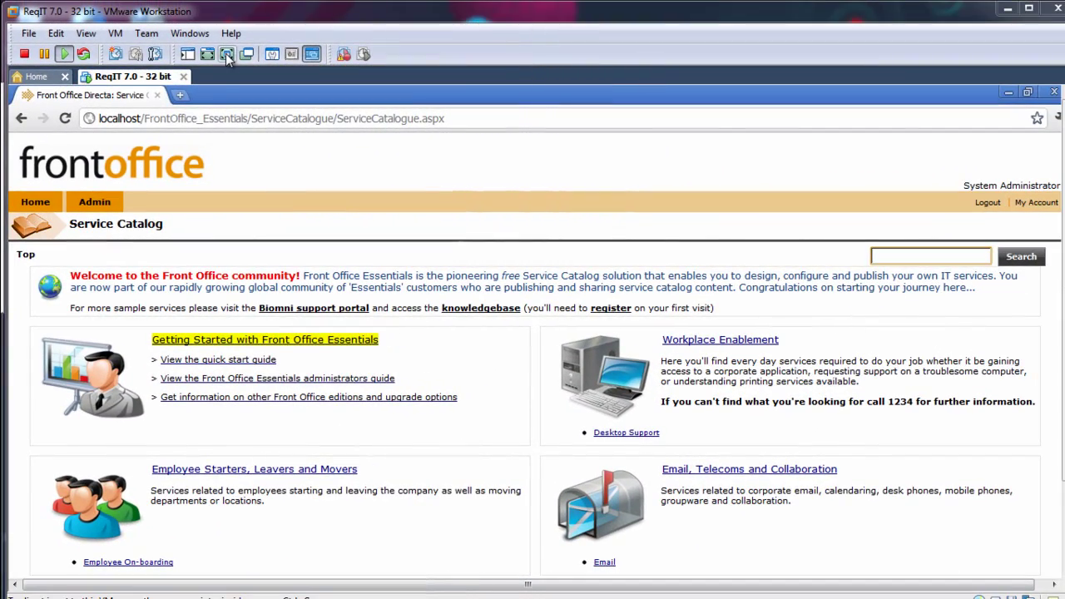
Switch the virtual machine to full screen, then view the Getting Started with Front Office Essentials category and return to the catalog's top level.
left_click(226, 54)
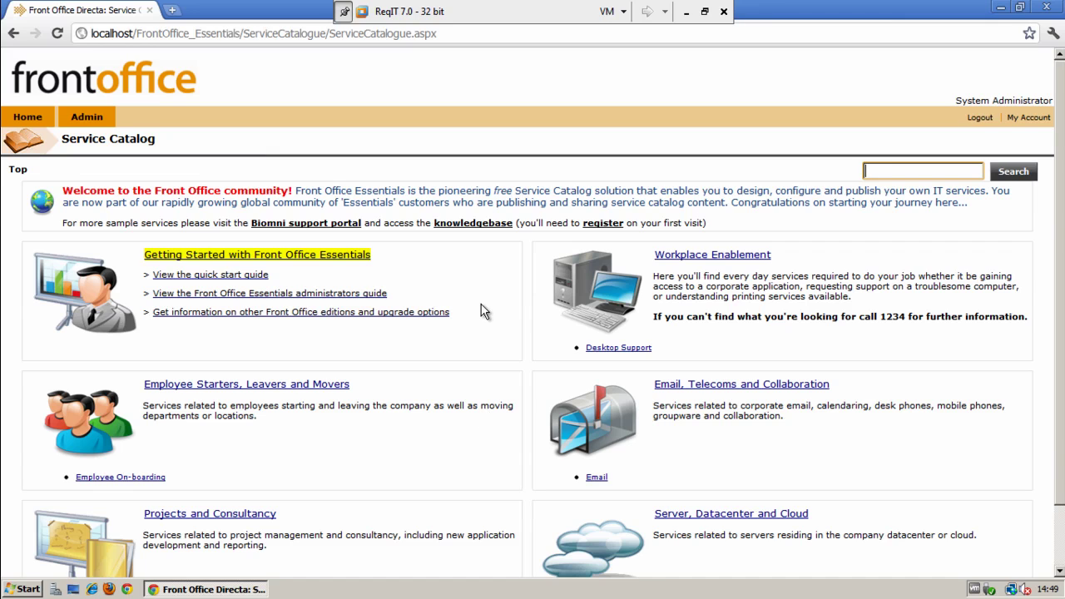
left_click(313, 254)
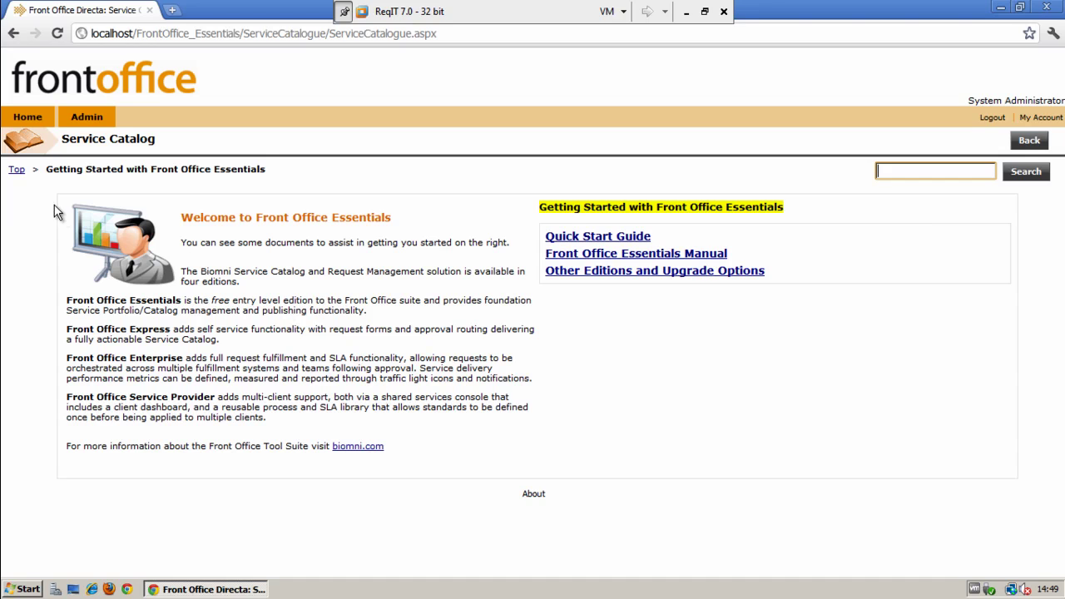
left_click(15, 173)
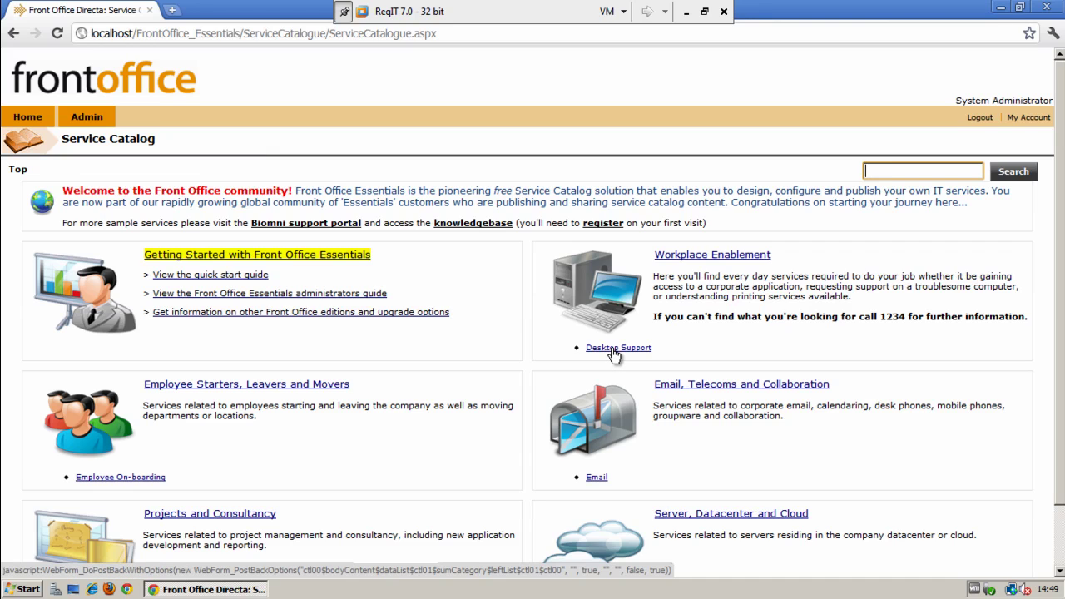
Read through the Desktop Support service page, including its features, price and service level descriptions, and return to the catalog.
left_click(613, 349)
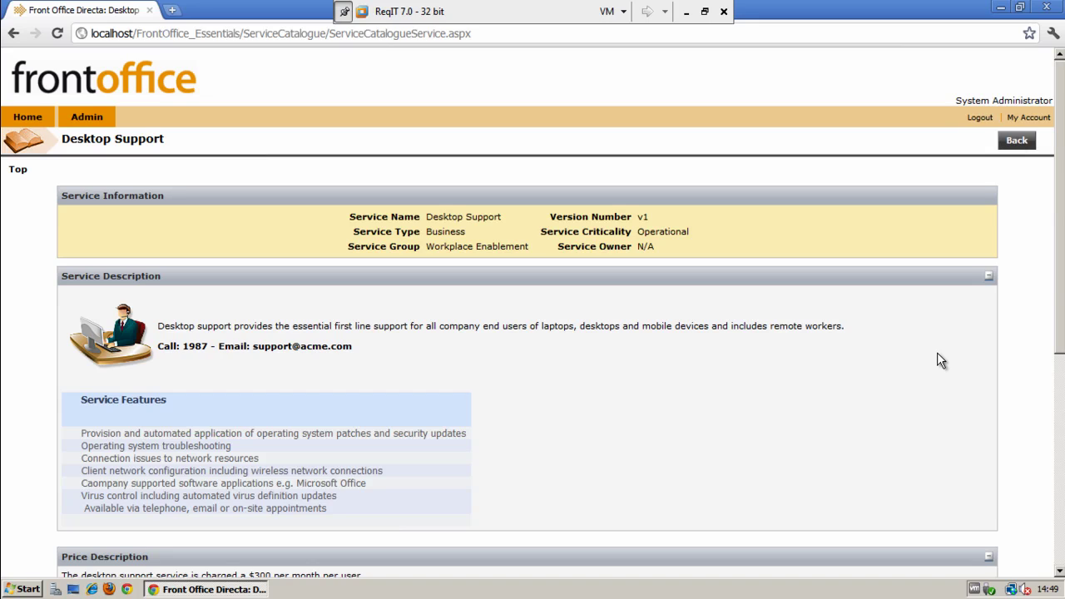
left_click(1060, 576)
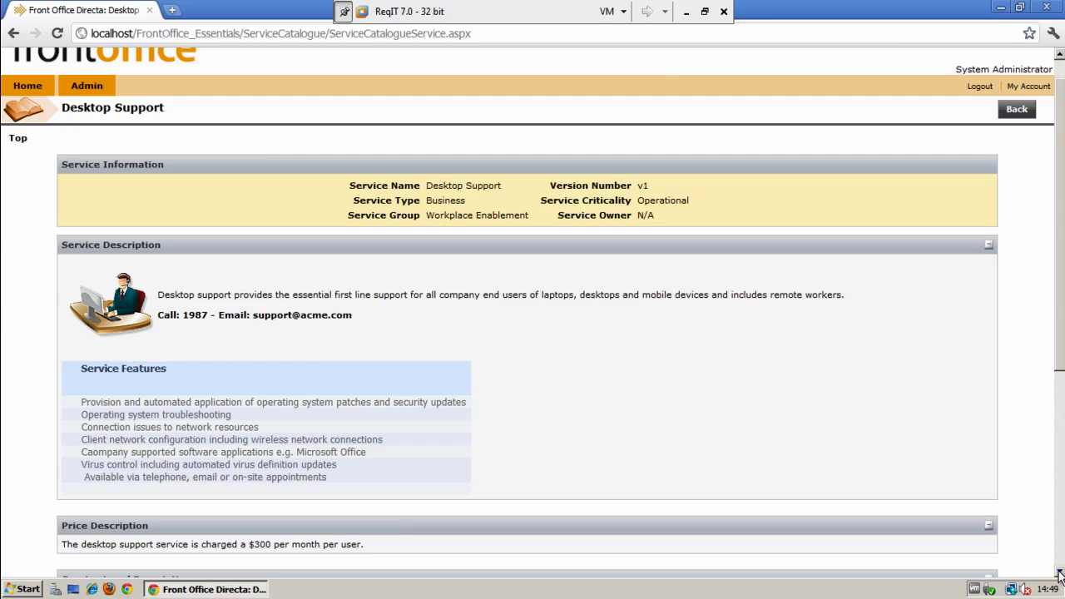
left_click(1060, 576)
left_click(1060, 576)
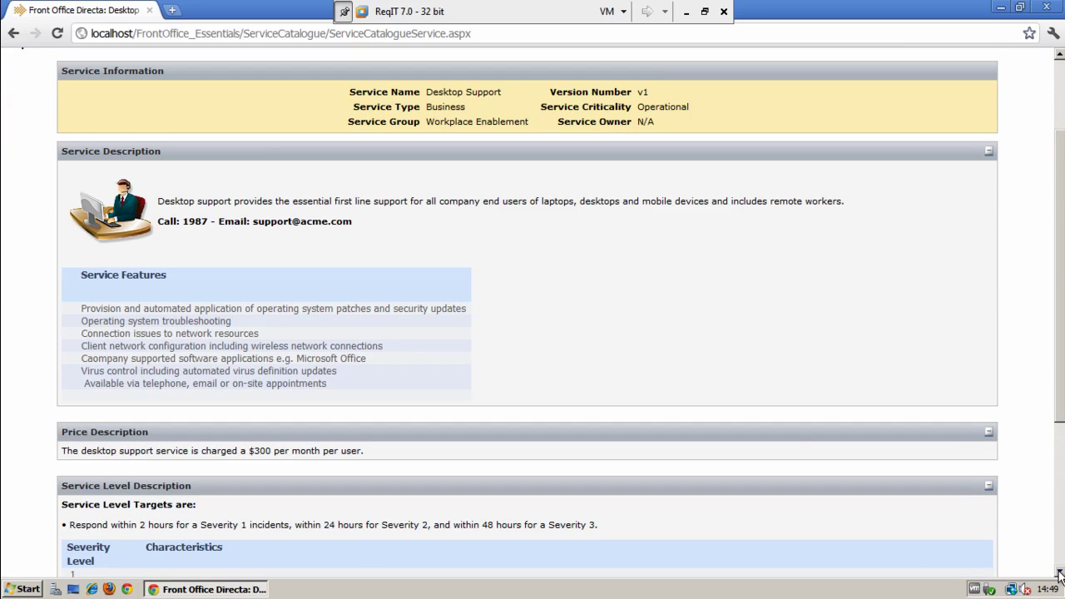
left_click(1060, 576)
left_click(1060, 576)
left_click(1060, 576)
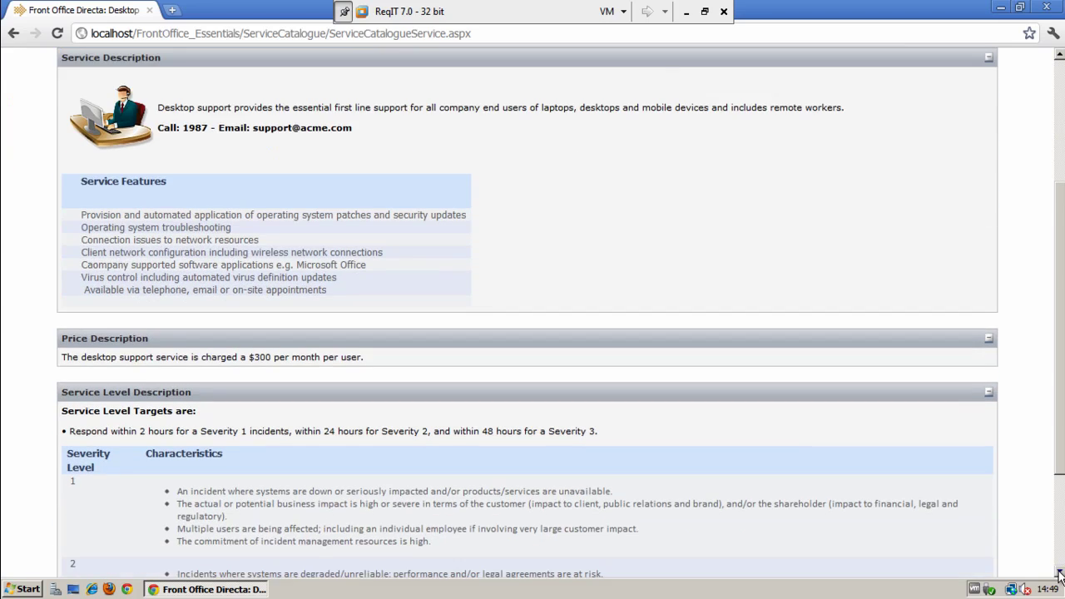
left_click(1060, 576)
left_click(1060, 576)
left_click(1060, 576)
left_click(1060, 576)
left_click(1060, 576)
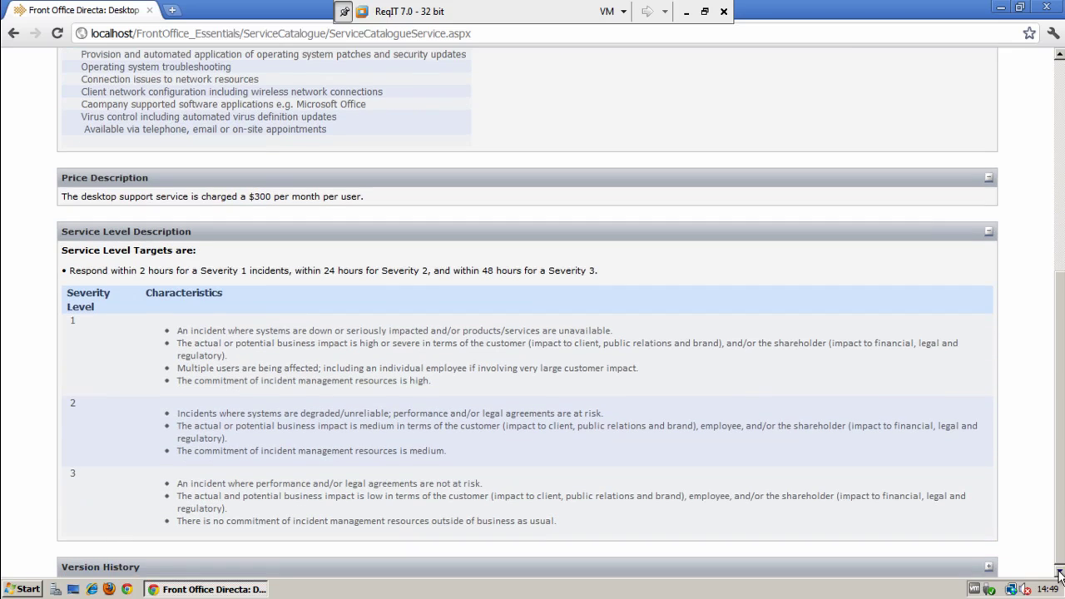
left_click_drag(1060, 298, 1059, 88)
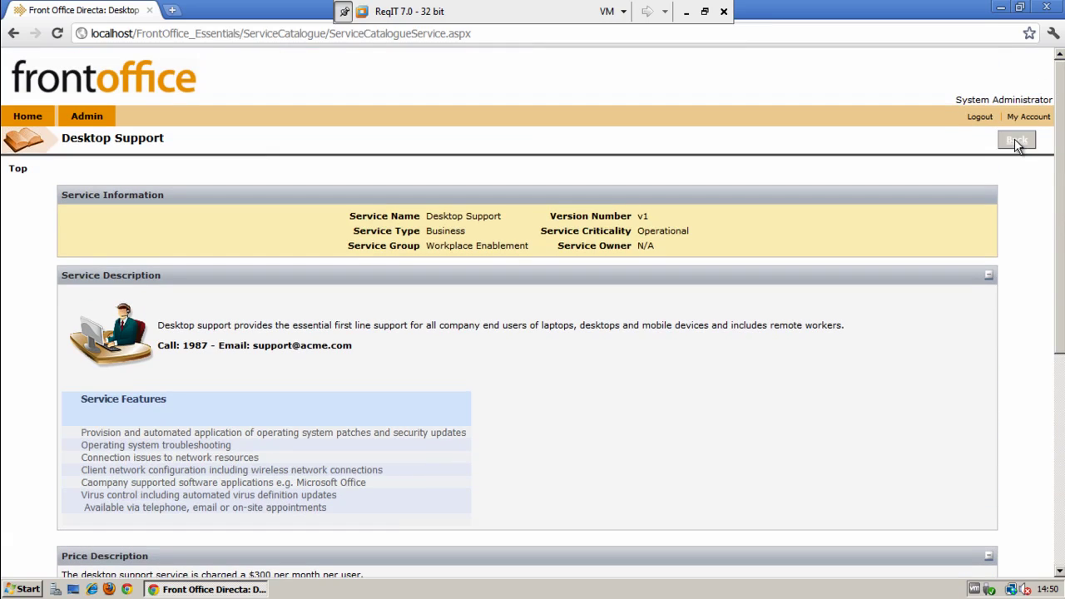
left_click(1017, 139)
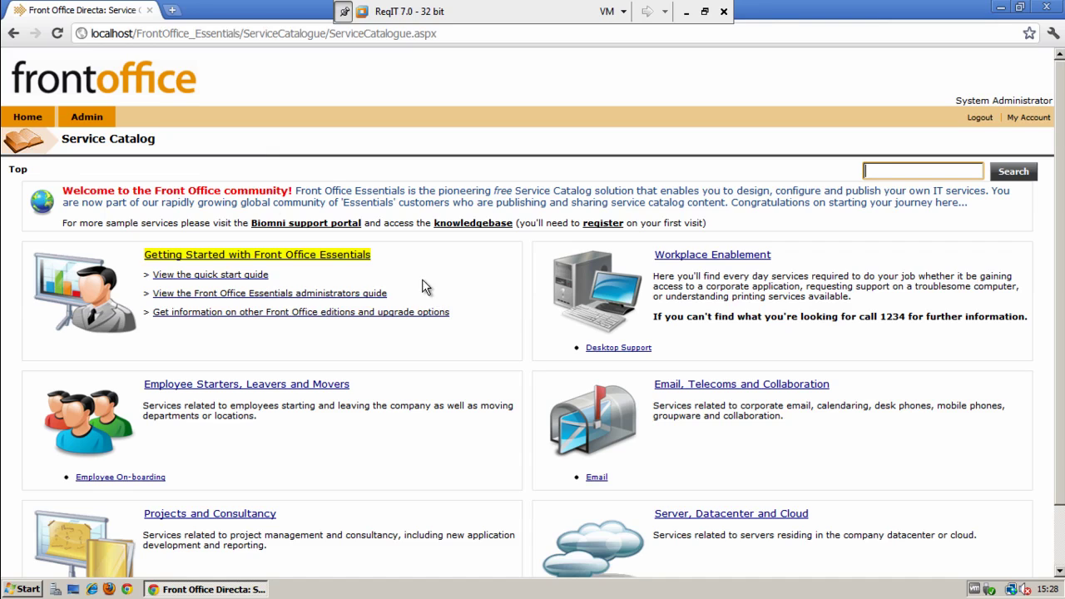
Go to the administration area and view the list of access profiles, then return to the administration overview.
left_click(90, 116)
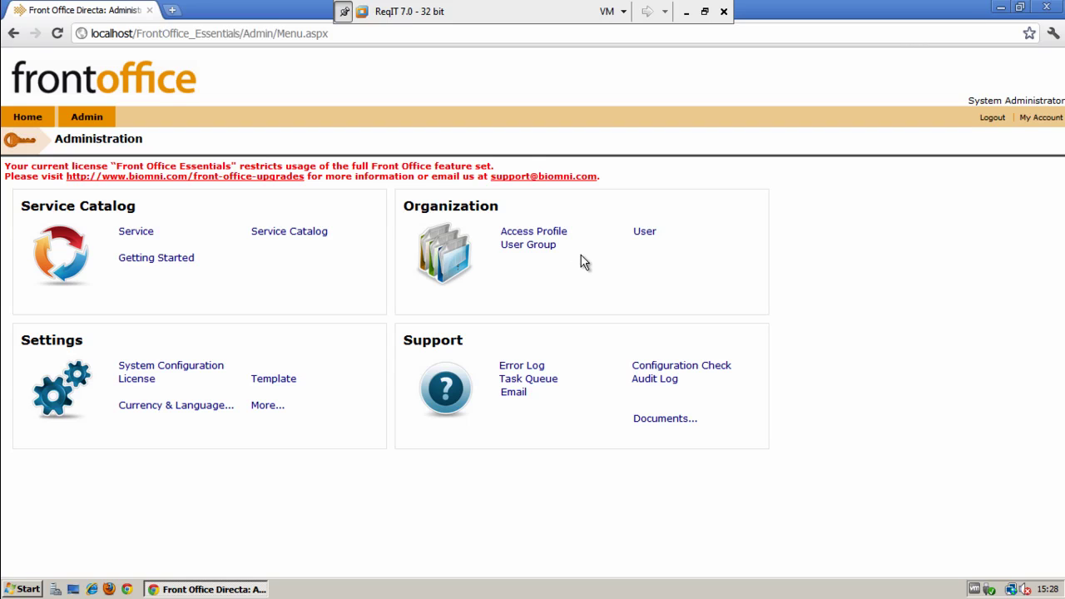
left_click(549, 232)
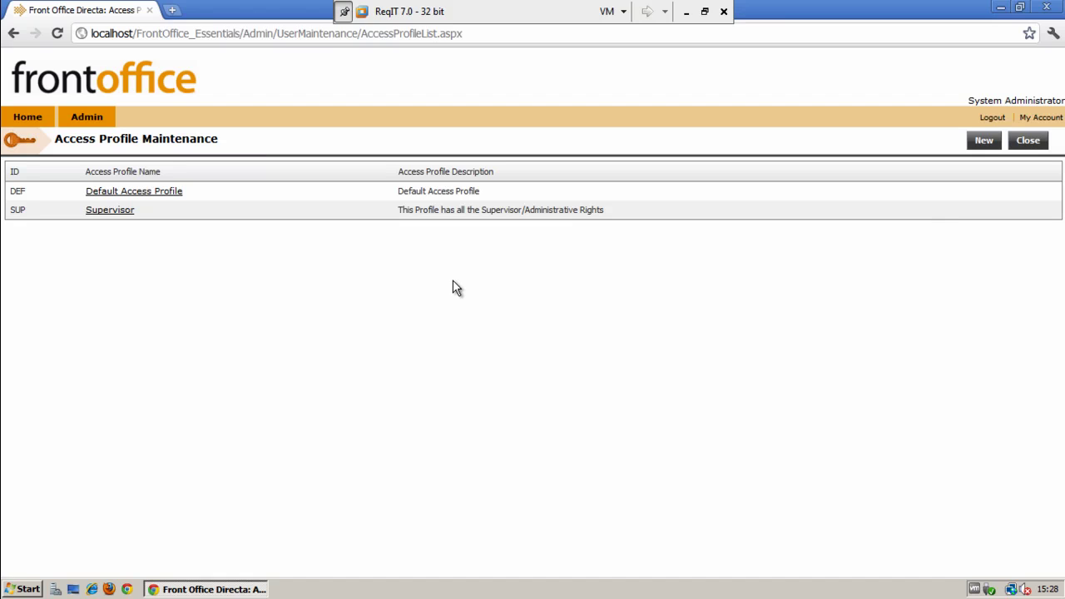
left_click(1029, 140)
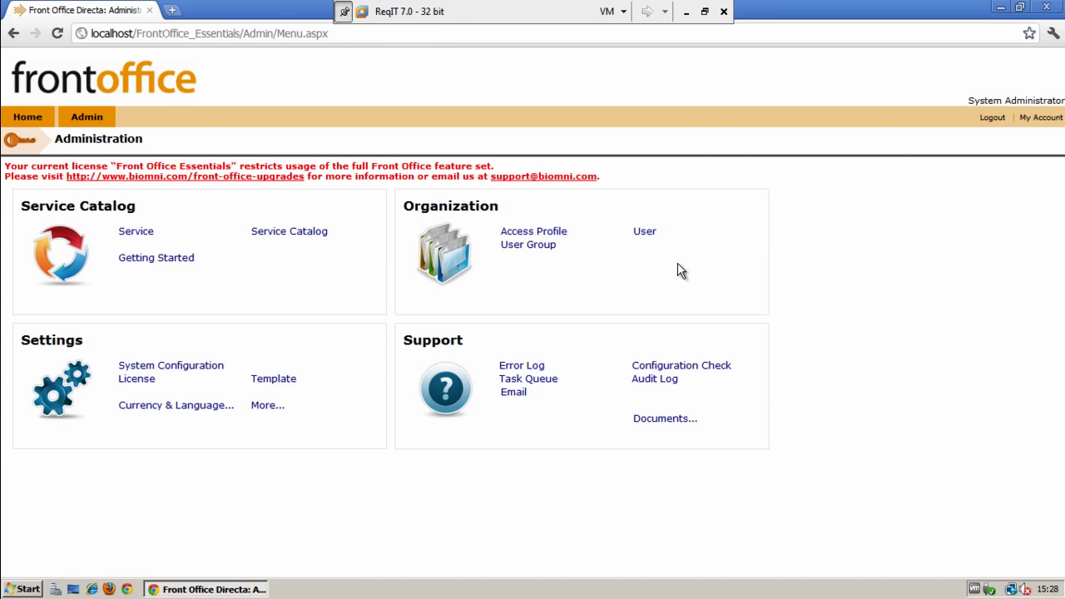
Look over the actions available for users and user groups, and view the User Groups import page before closing it.
left_click(668, 235)
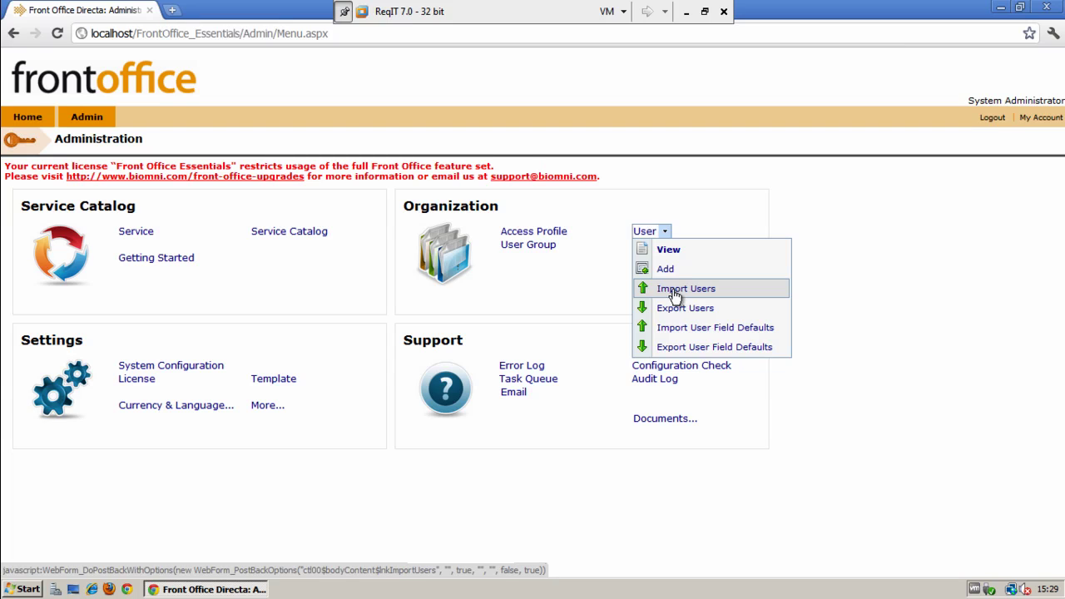
left_click(566, 245)
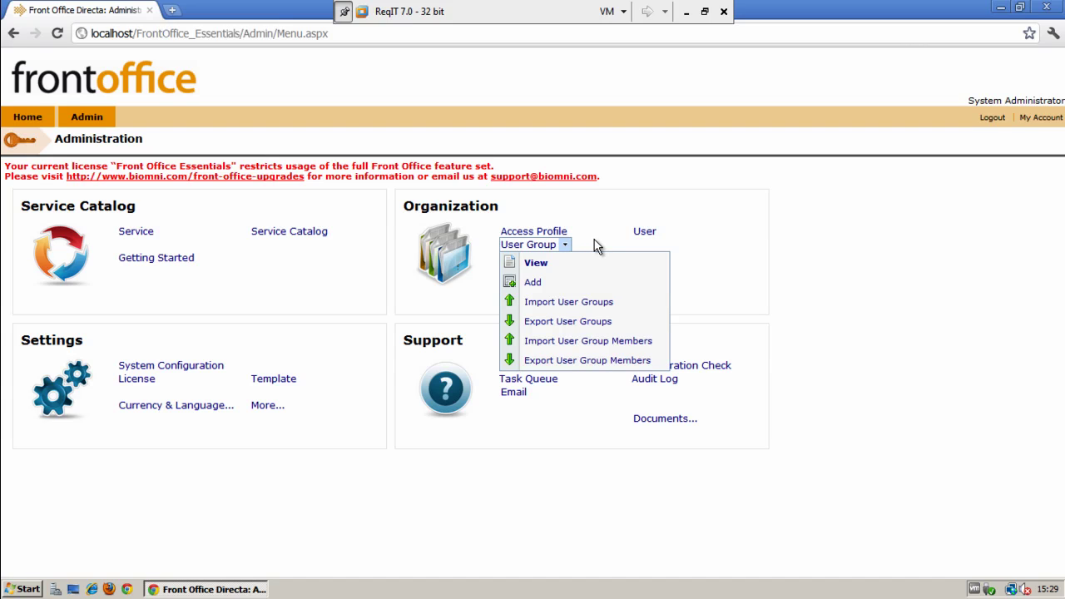
left_click(564, 304)
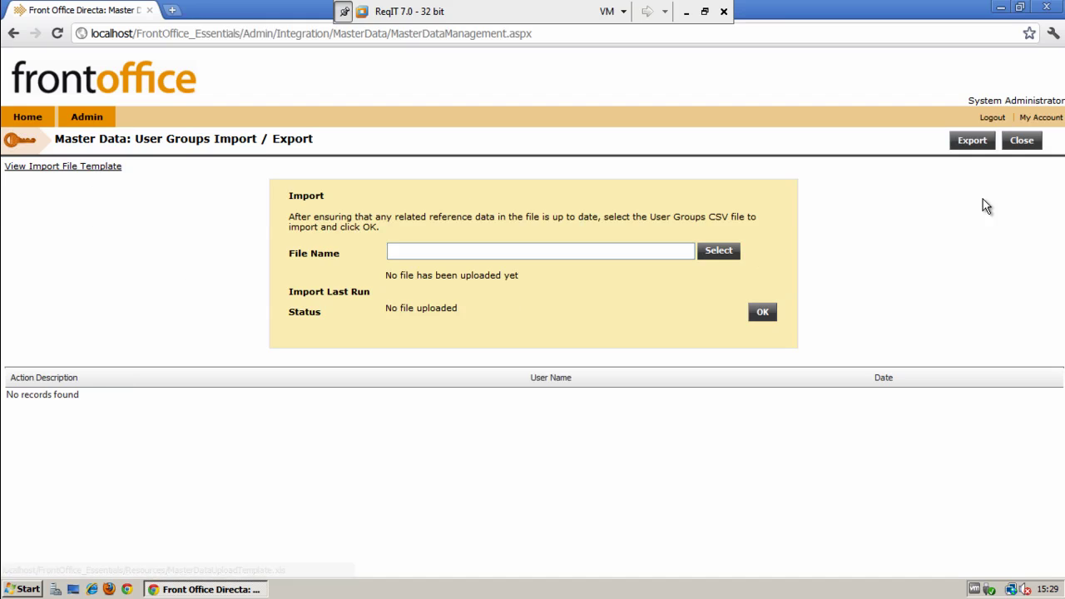
left_click(1024, 142)
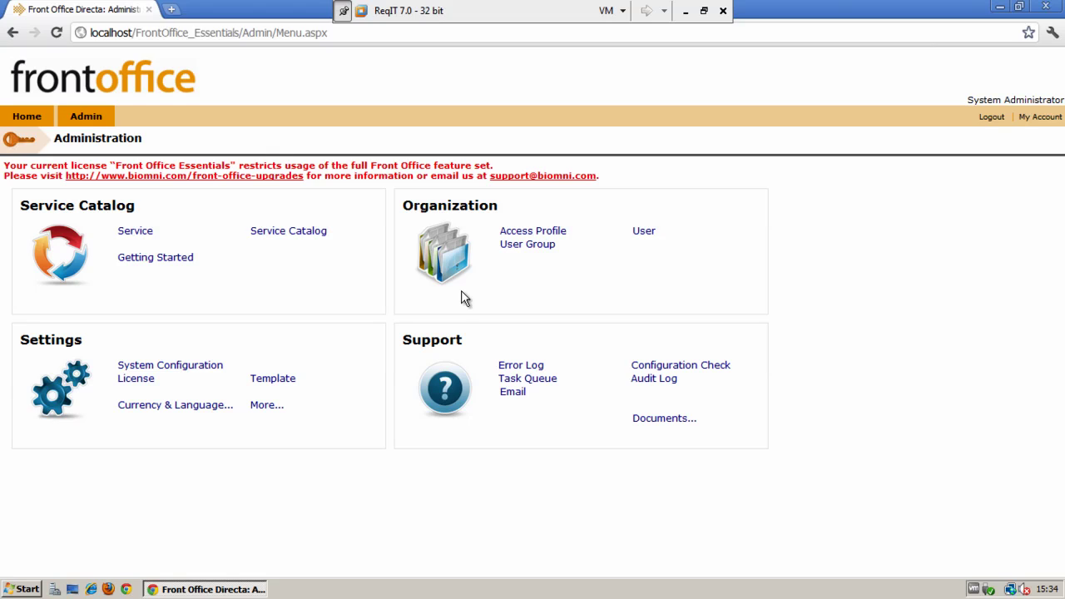
Import the "ServiceCatalogue - Static 28 services" file, replacing the entire Service Catalog, and check the imported catalog.
mouse_move(337, 241)
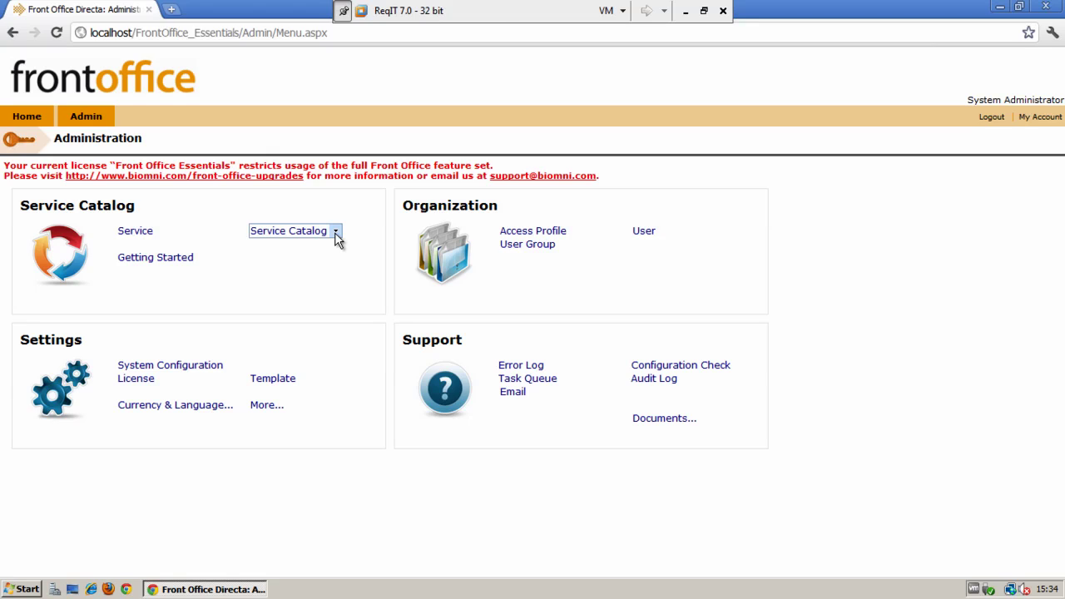
left_click(335, 233)
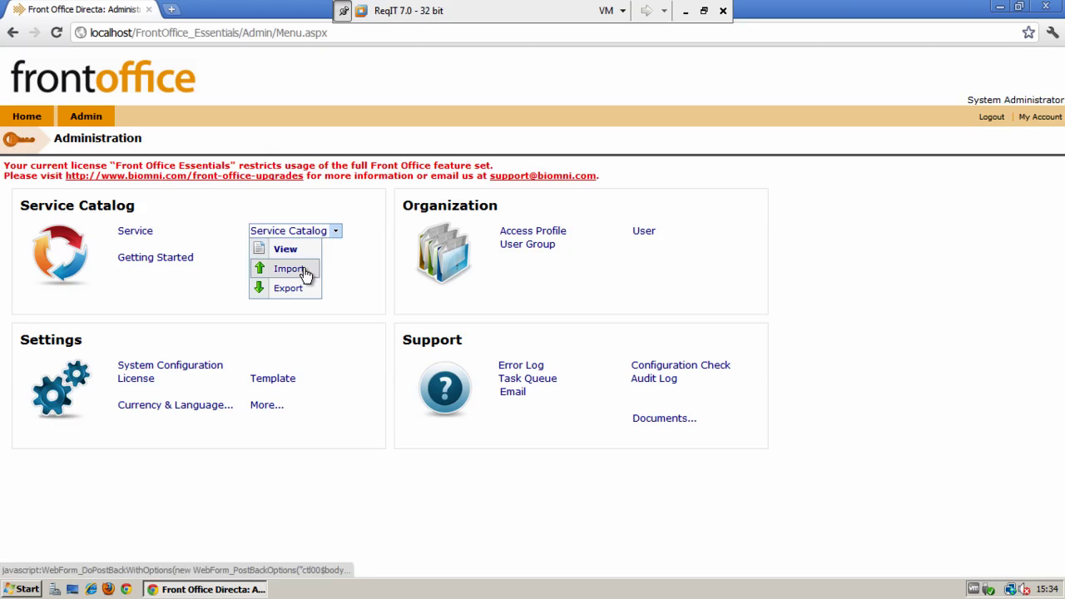
left_click(295, 277)
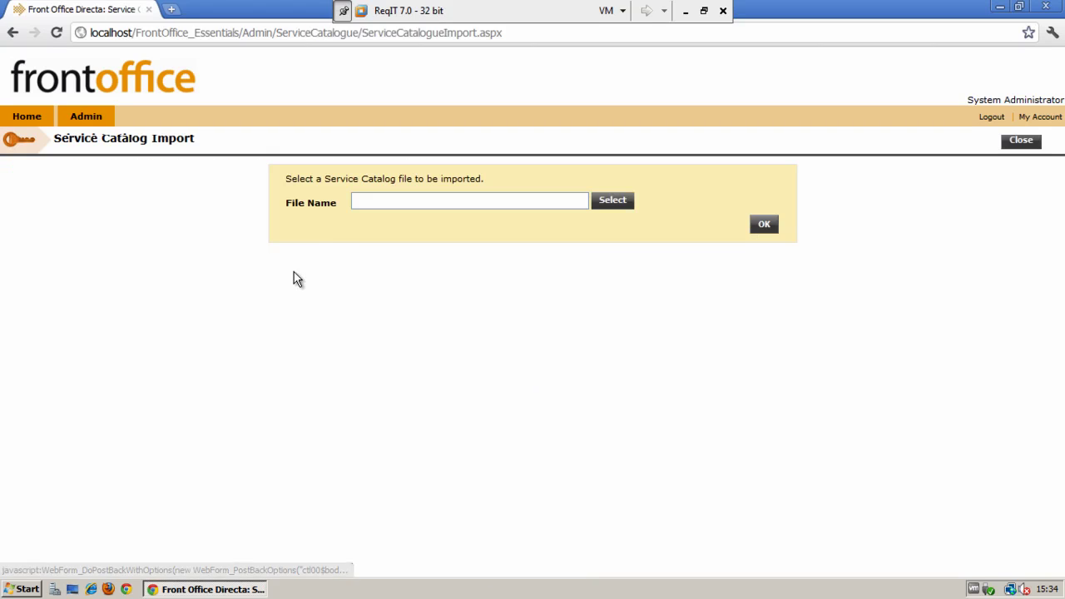
left_click(615, 200)
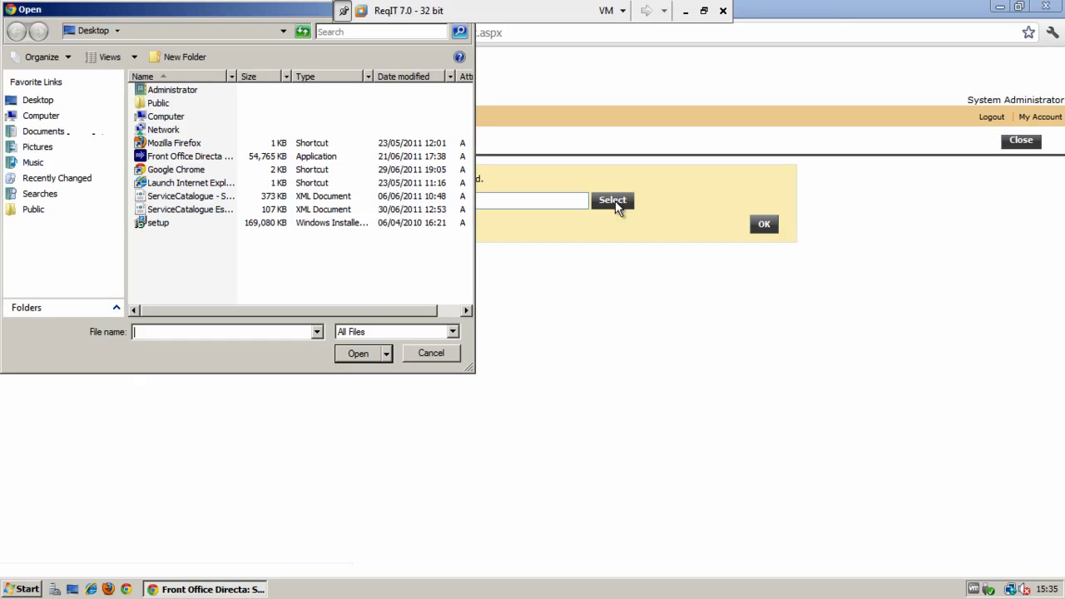
double_click(209, 198)
left_click(764, 224)
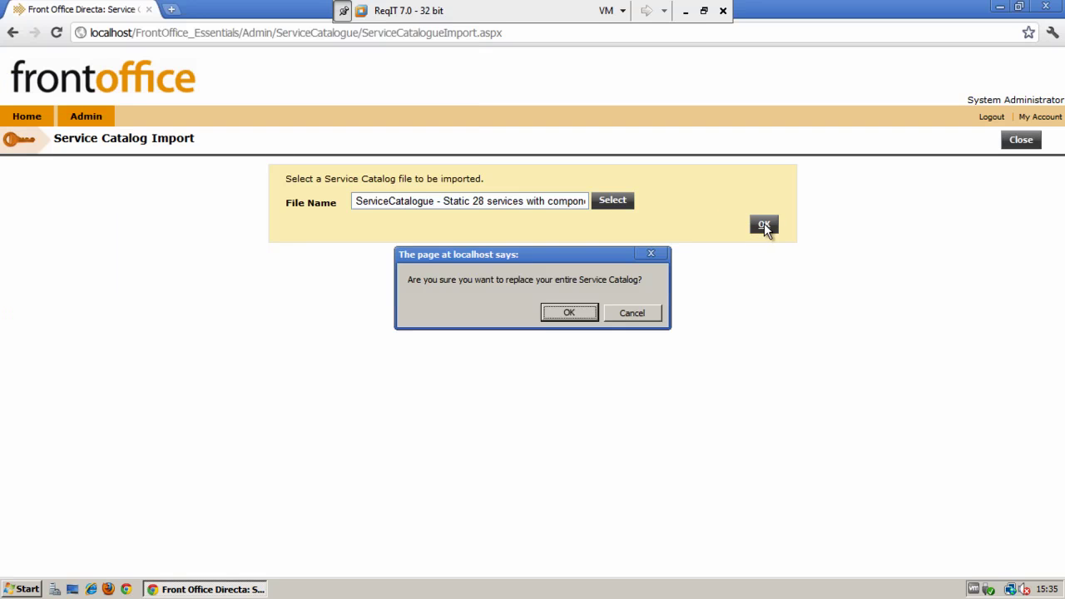
left_click(567, 312)
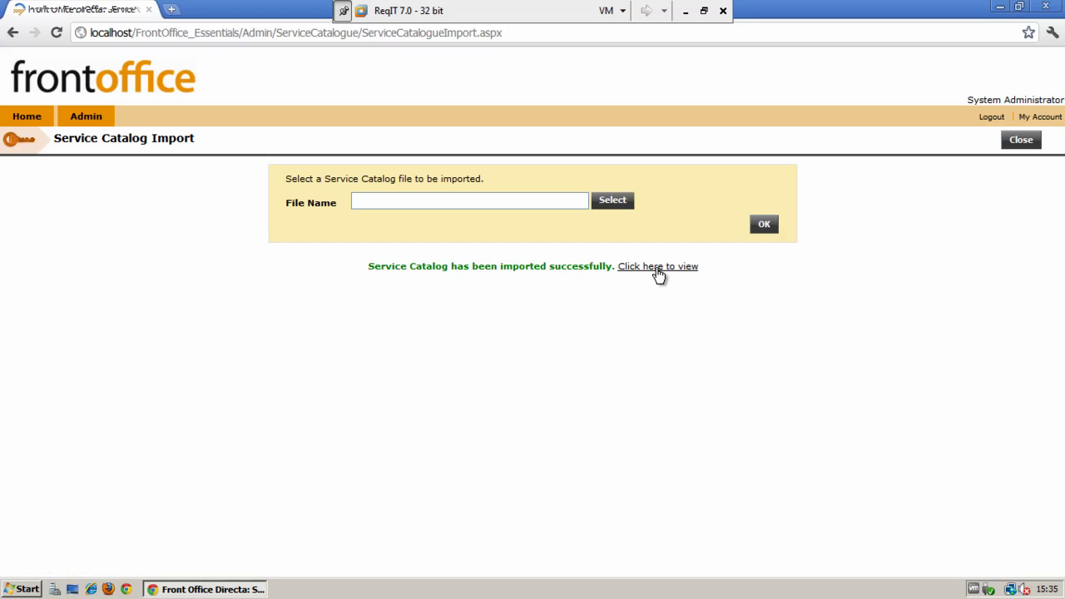
left_click(658, 268)
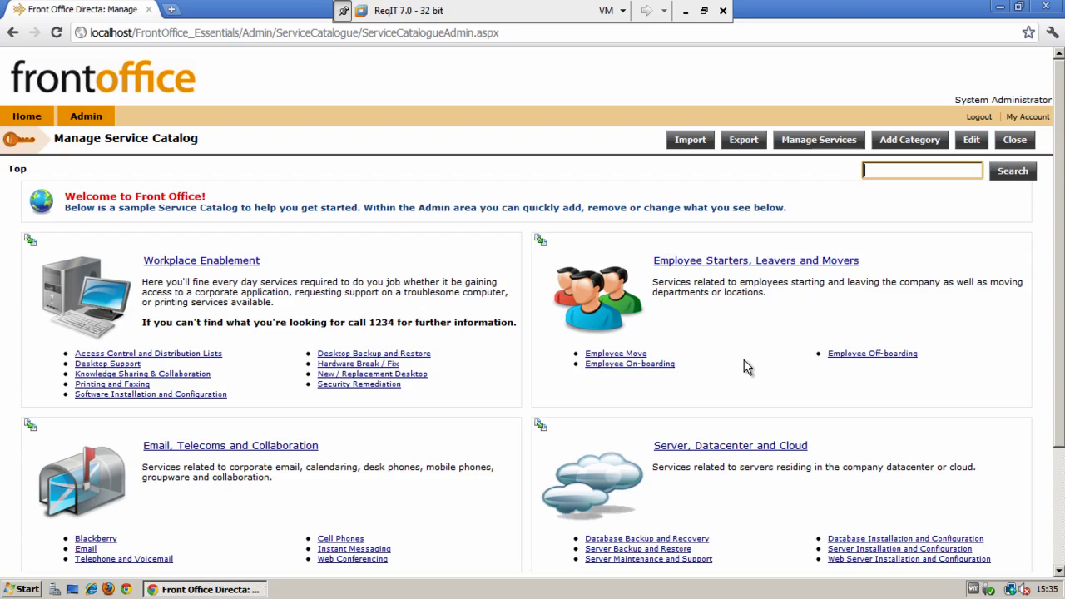
left_click(1017, 140)
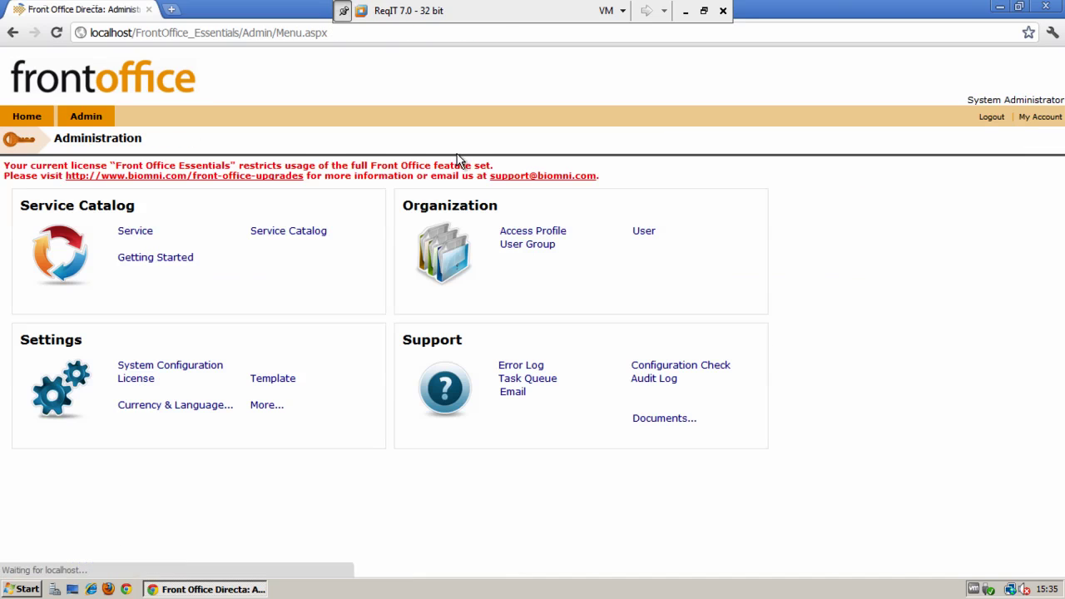
In Service Catalog management, examine the Workplace Enablement category's services and its available actions, then return to administration.
left_click(302, 240)
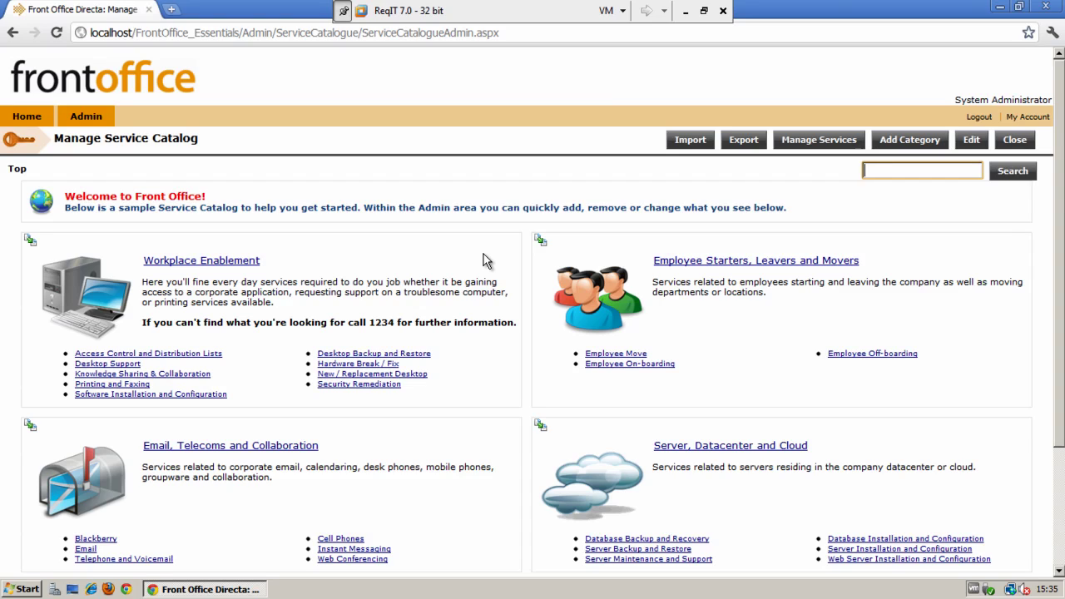
left_click(237, 263)
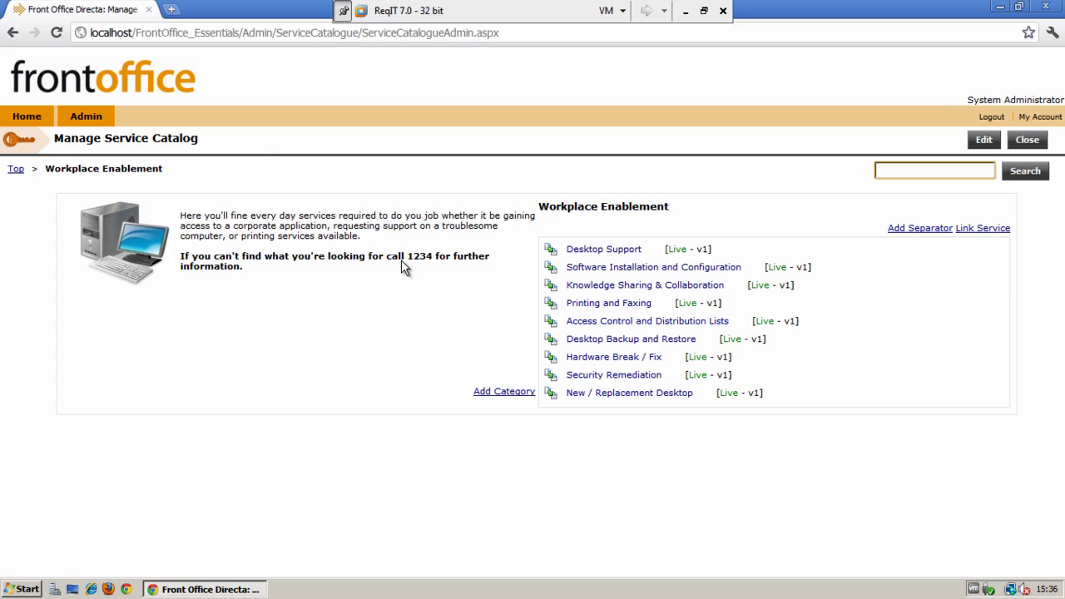
left_click(15, 171)
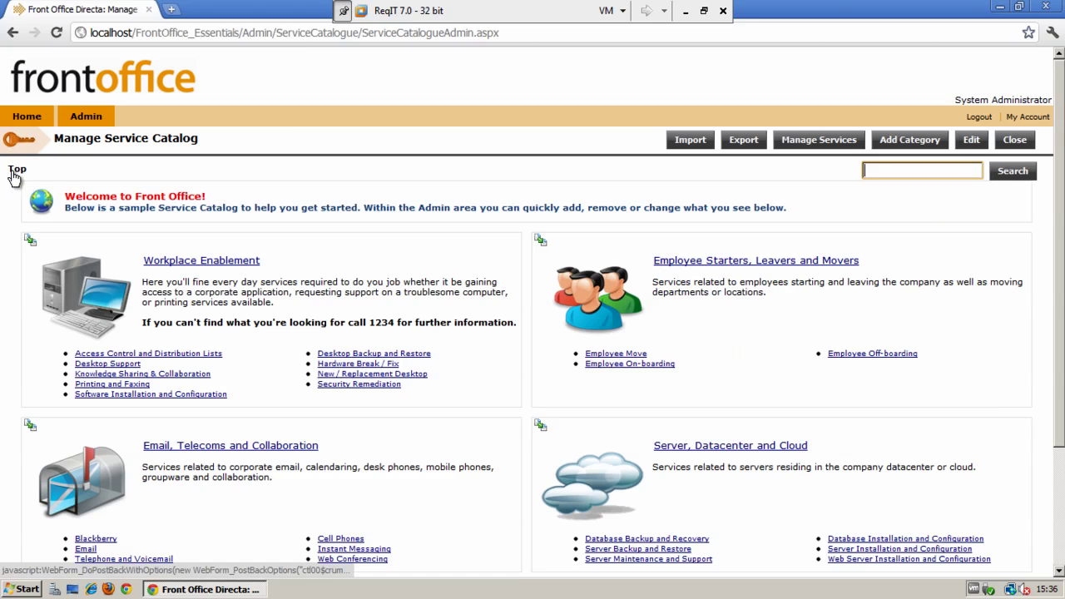
left_click(273, 261)
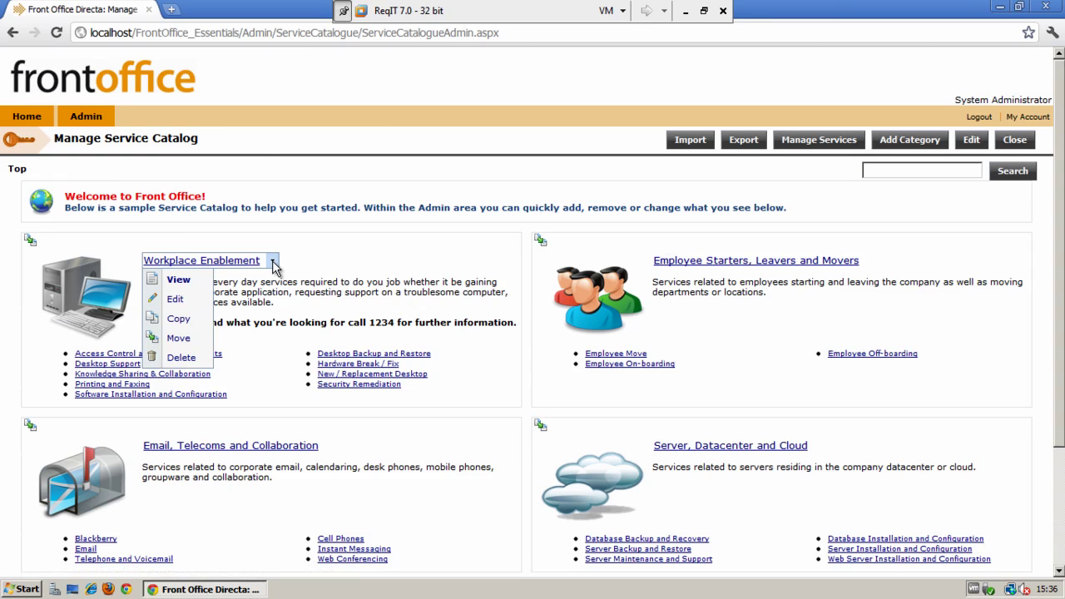
left_click(347, 266)
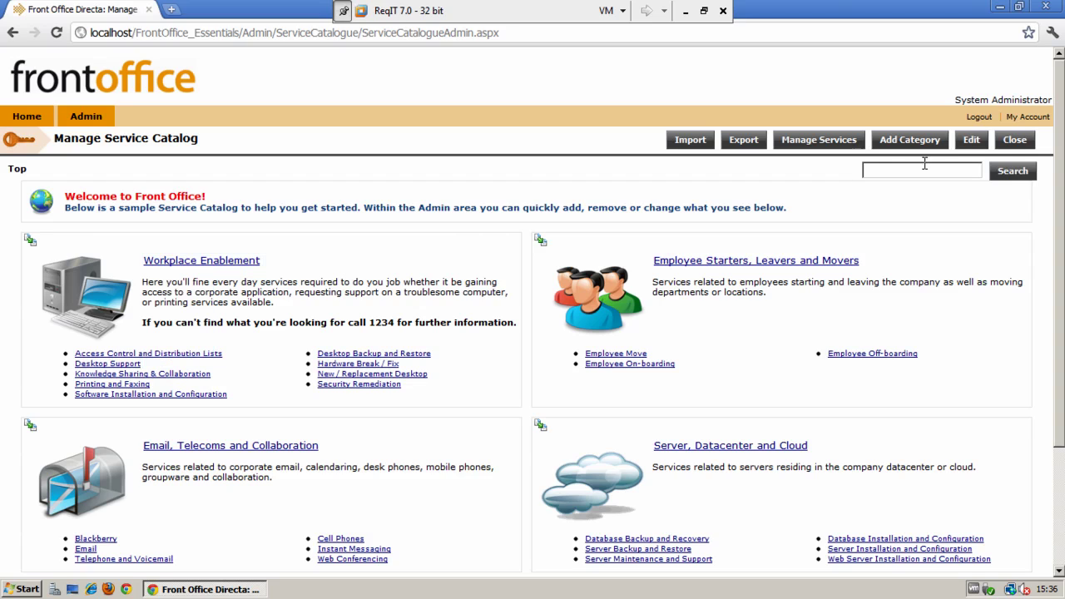
left_click(1017, 141)
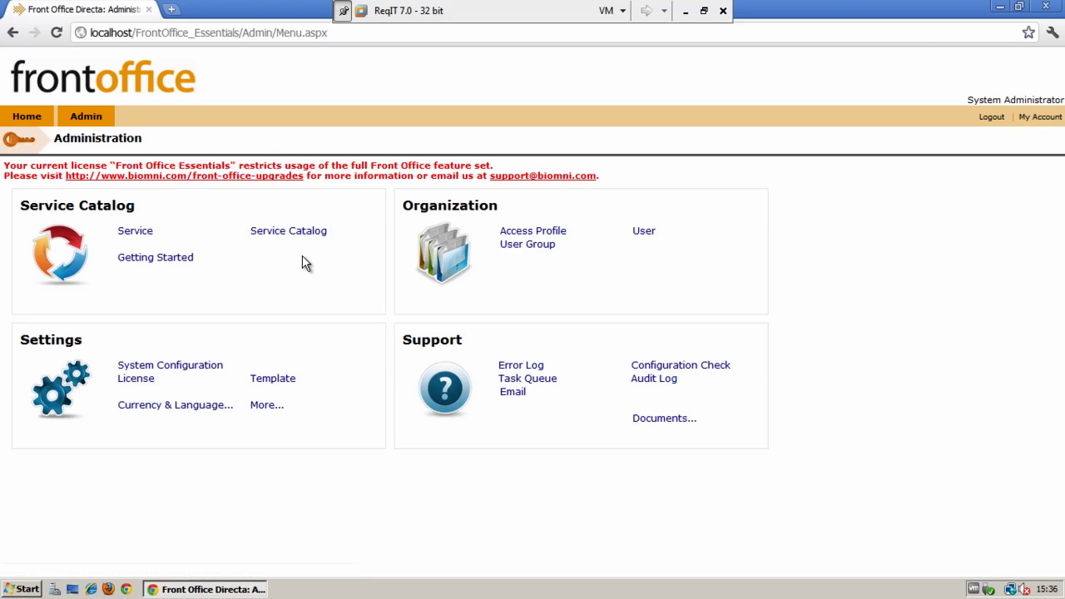
From the service management list, view the details of the Access Control and Distribution Lists service.
mouse_move(162, 231)
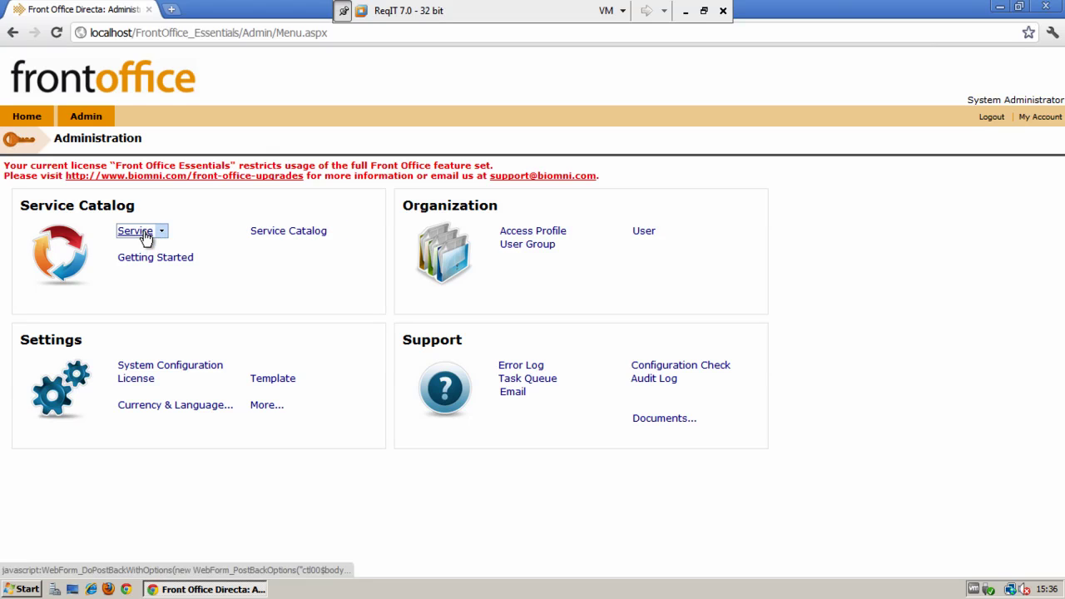
left_click(143, 234)
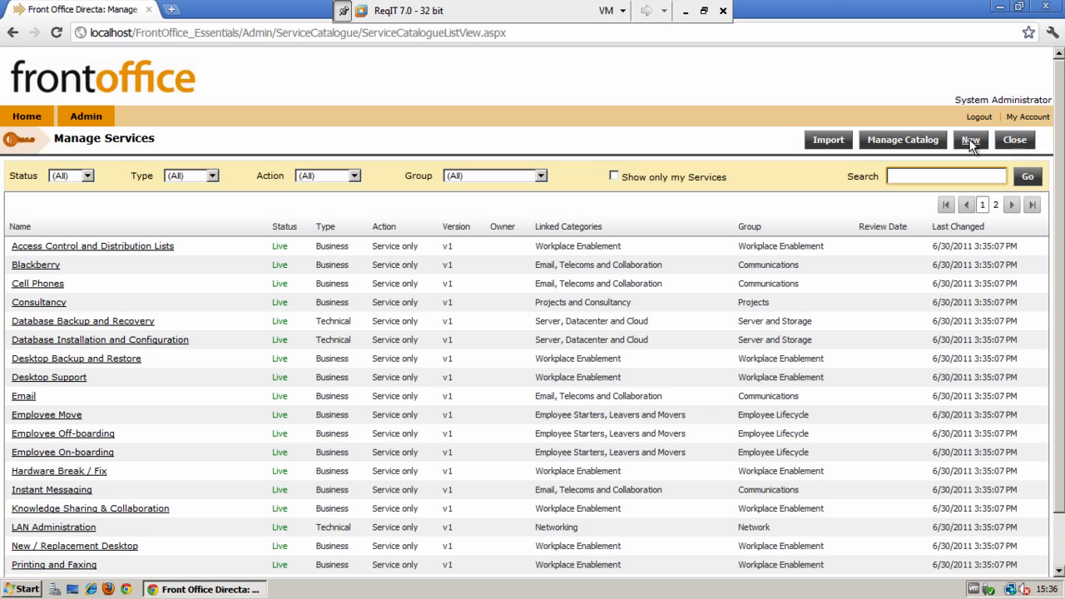
left_click(186, 248)
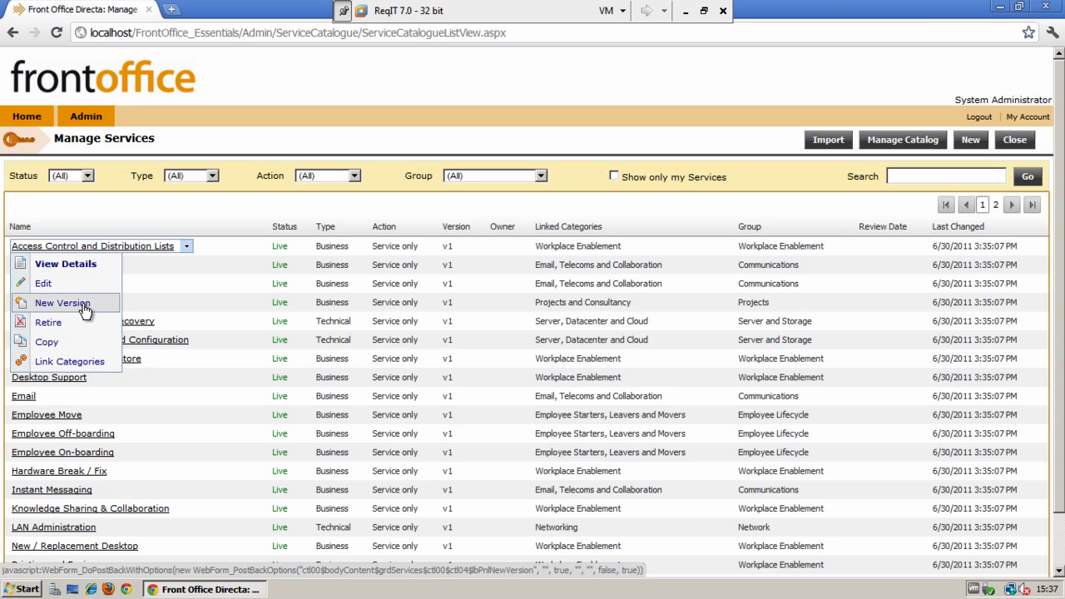
left_click(89, 263)
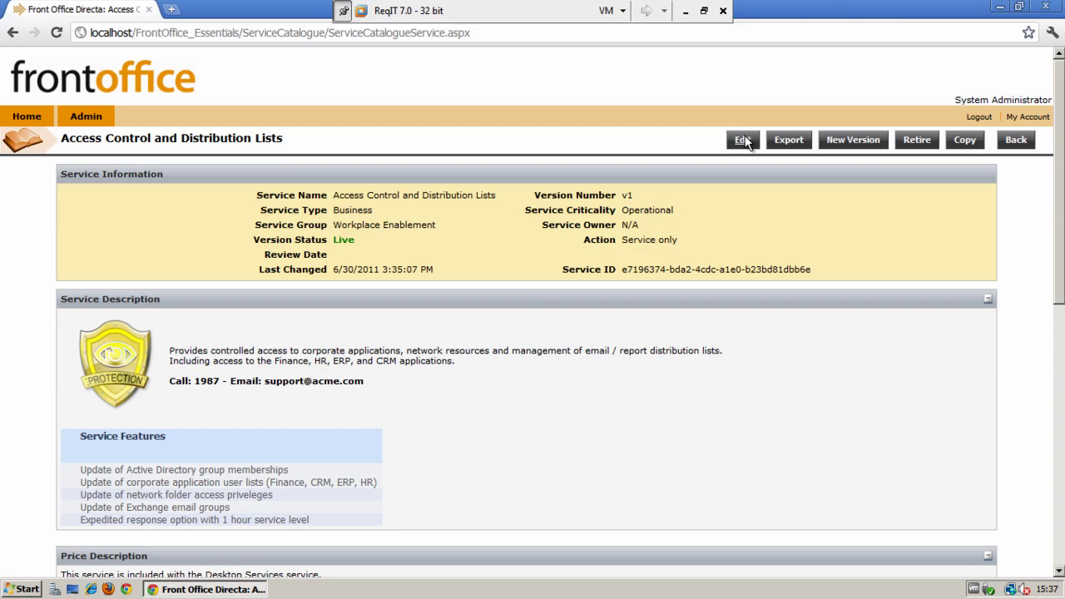
Open the Access Control and Distribution Lists service for editing and examine its main details, action, price and SLA settings.
left_click(743, 140)
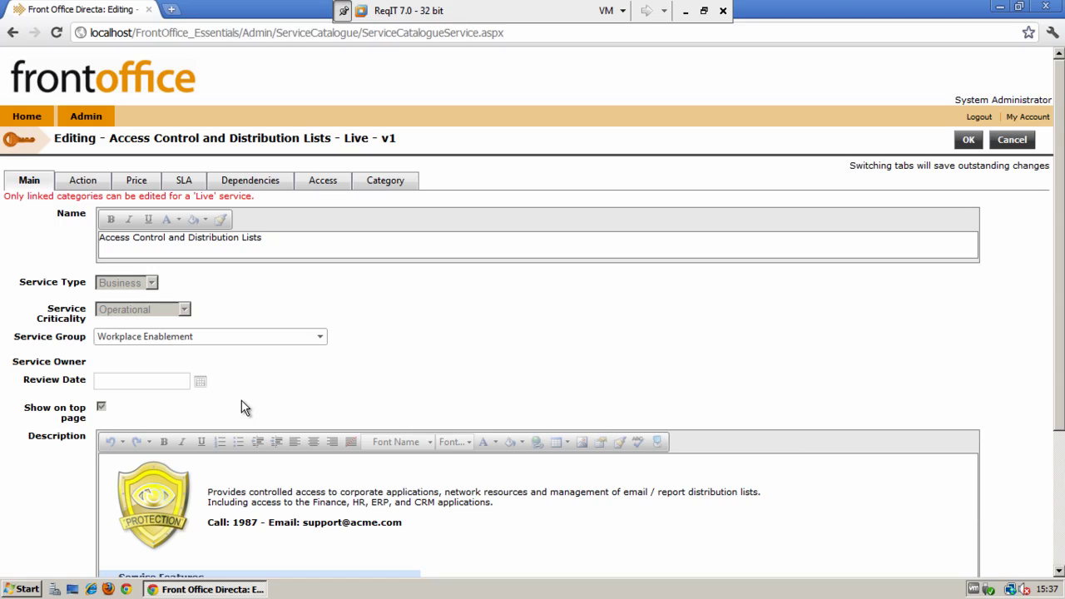
left_click(1057, 573)
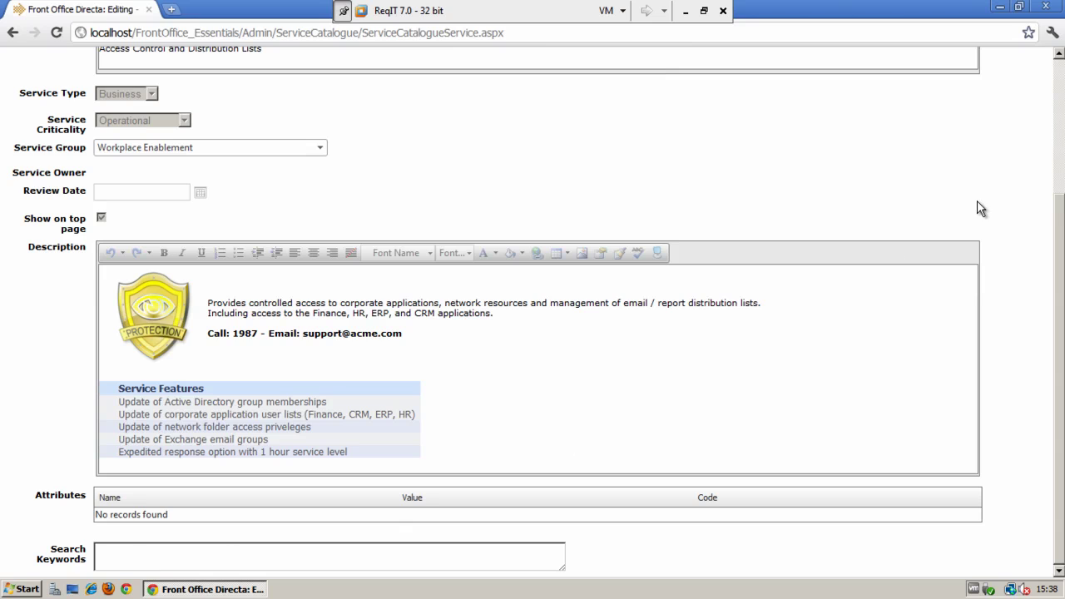
scroll(1061, 210, "up", 3)
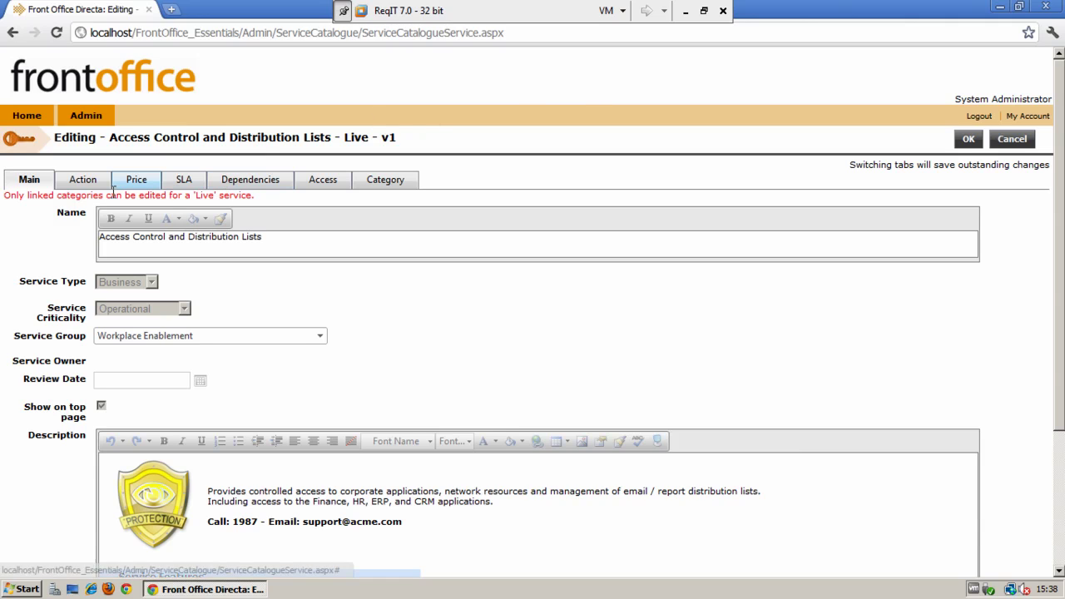
left_click(84, 181)
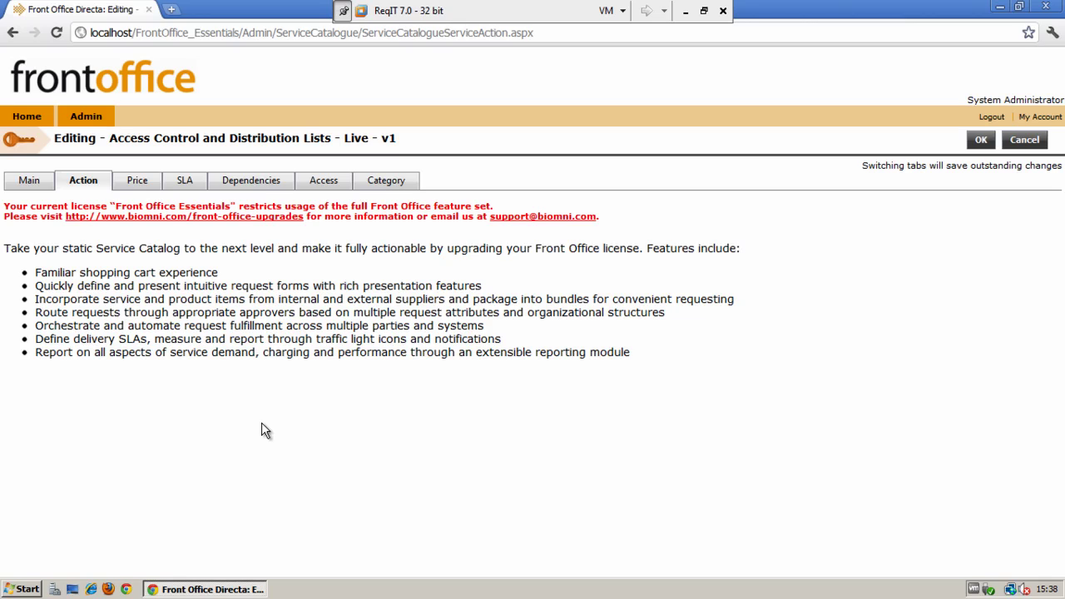
left_click(138, 181)
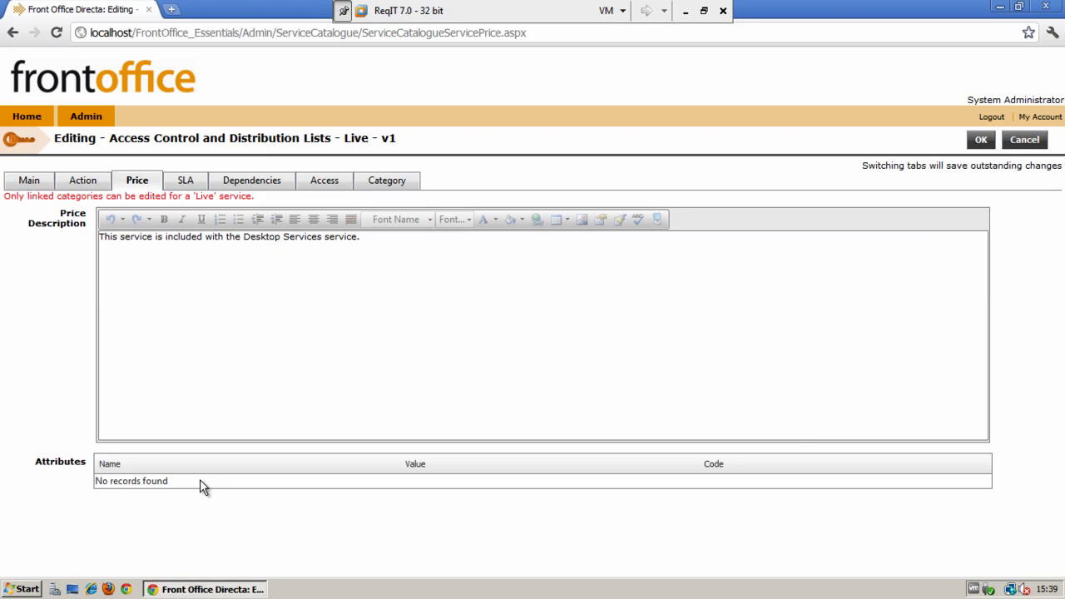
left_click(187, 184)
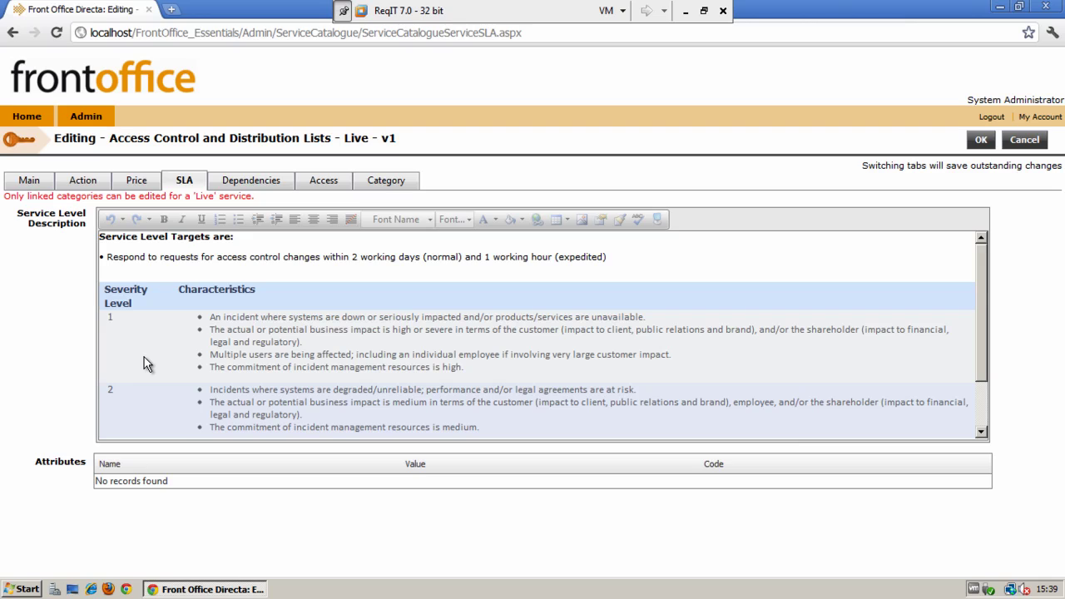
Examine the service's dependencies, access and linked category settings, close the editor with OK and leave the service details.
left_click(254, 185)
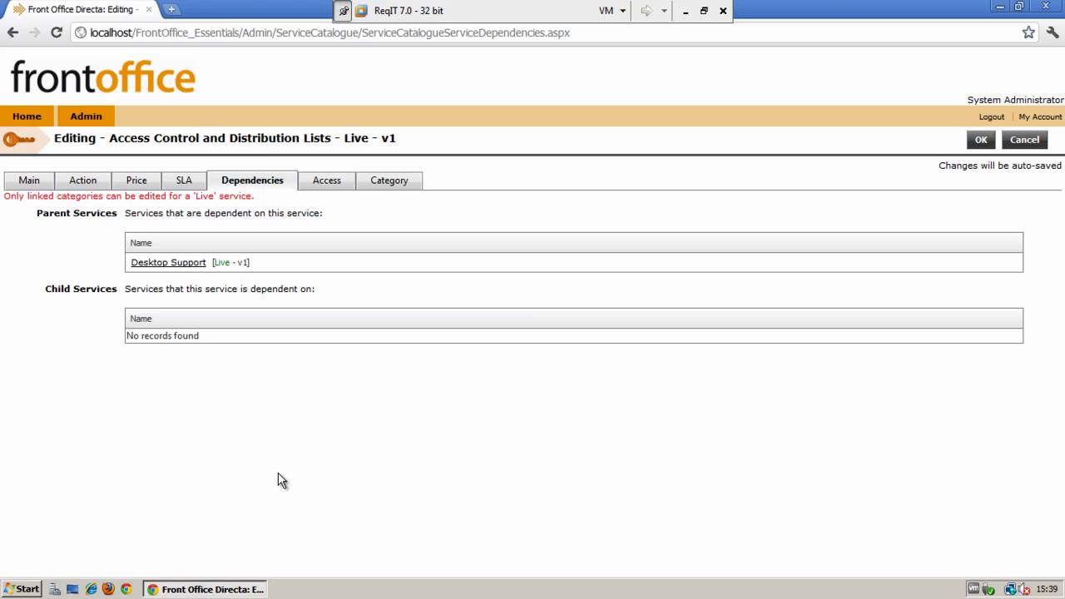
left_click(329, 185)
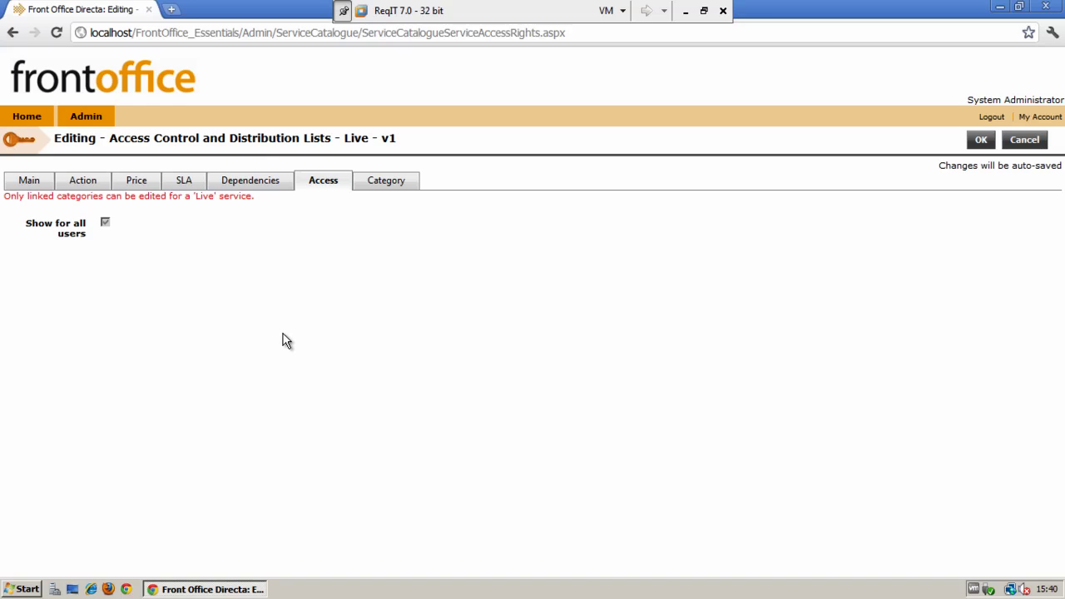
left_click(382, 184)
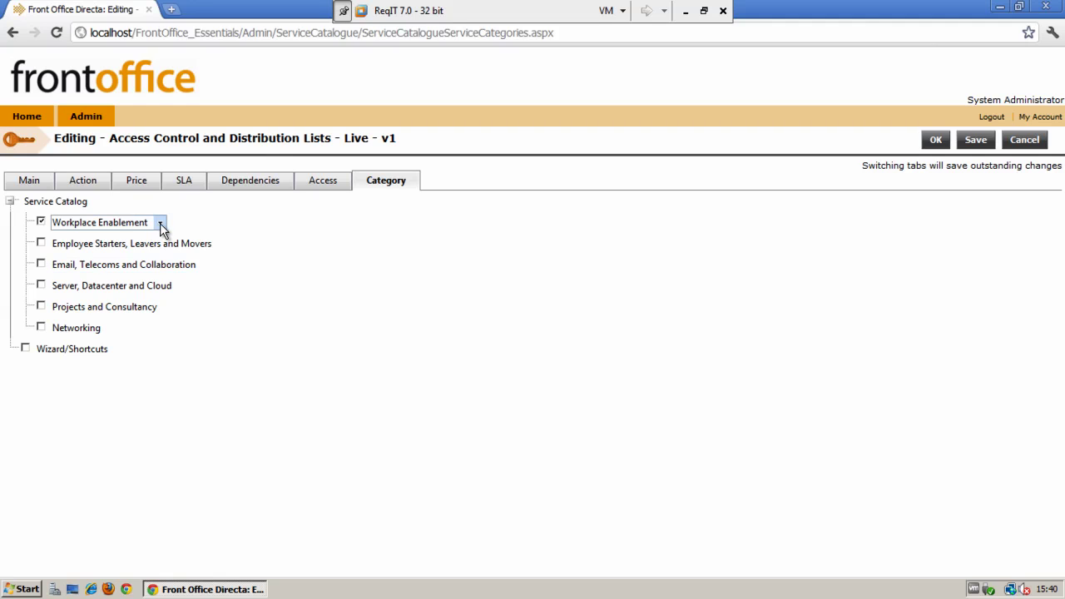
left_click(161, 227)
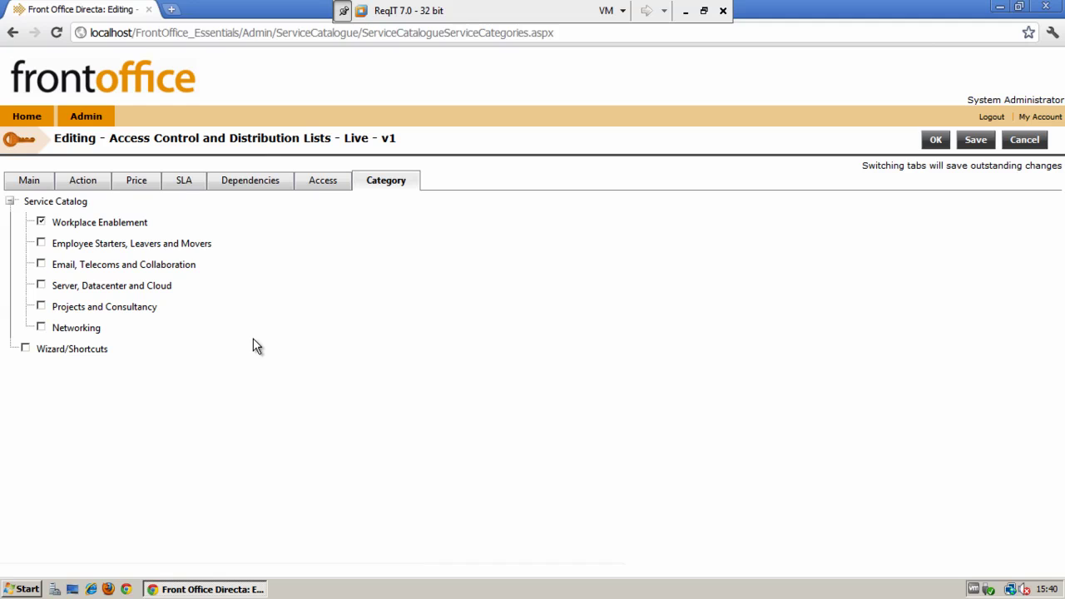
left_click(935, 140)
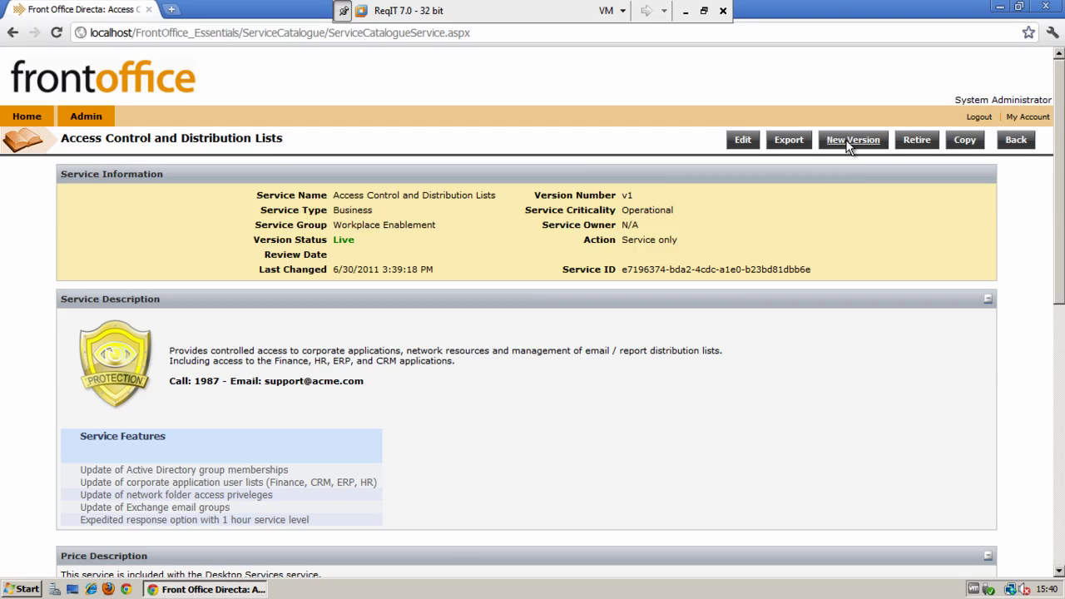
left_click(1005, 139)
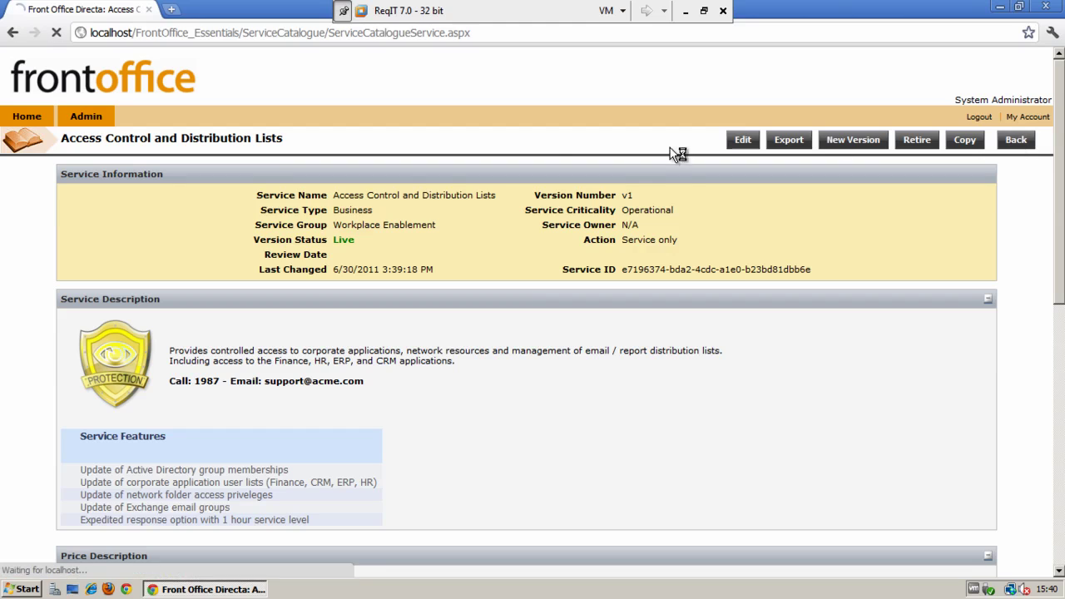